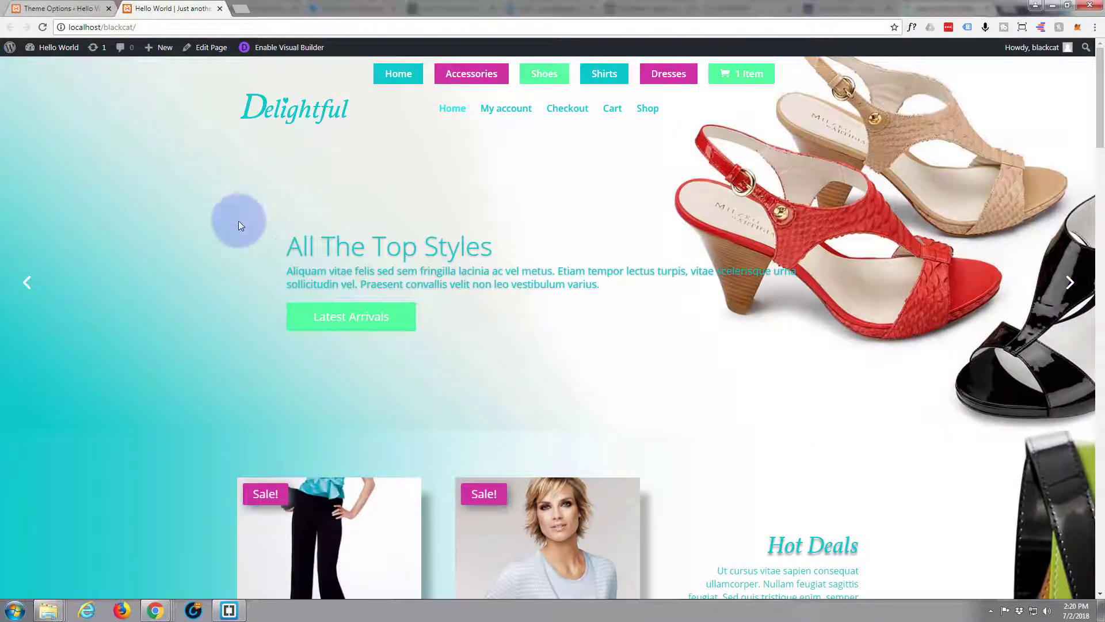
scroll(209, 222, down, 6)
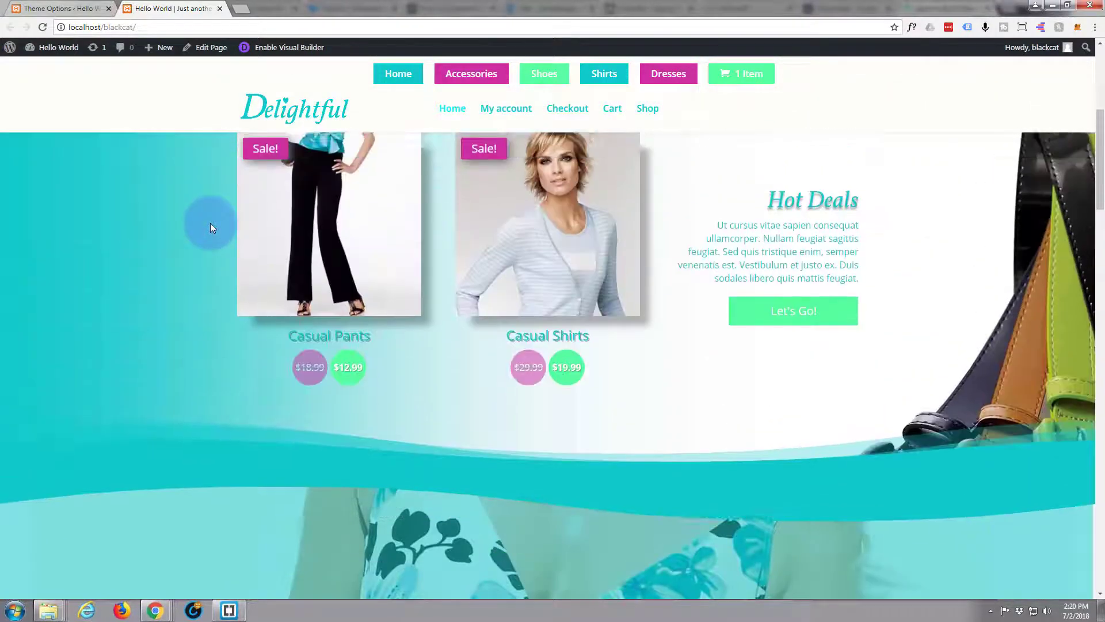
scroll(210, 222, up, 6)
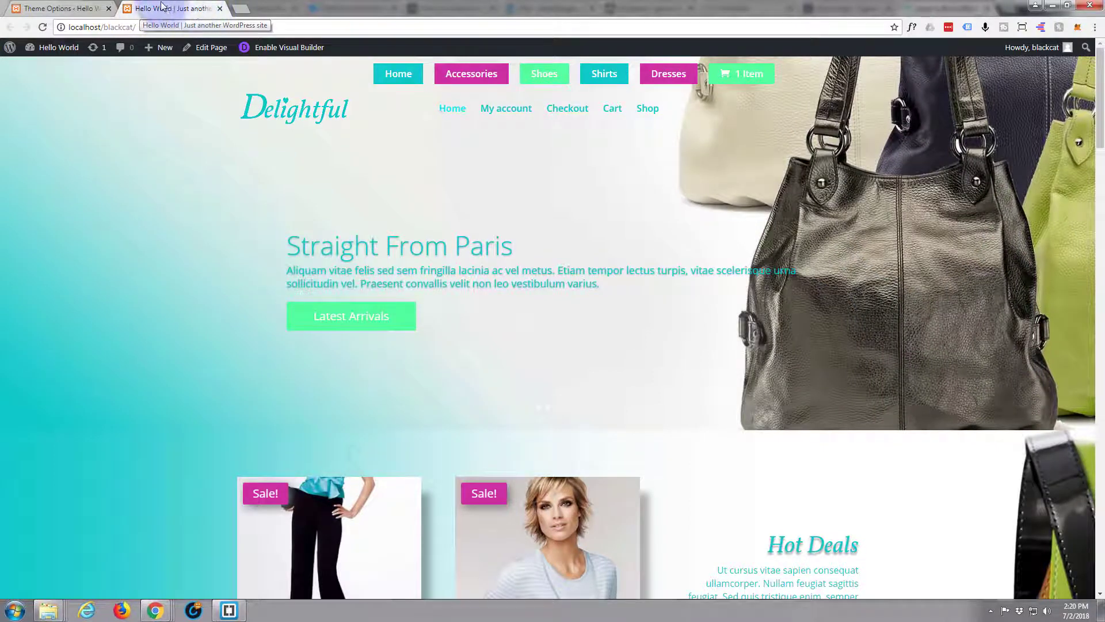
- Open the Site Identity settings under General Settings in the Divi Theme Customizer
click(58, 11)
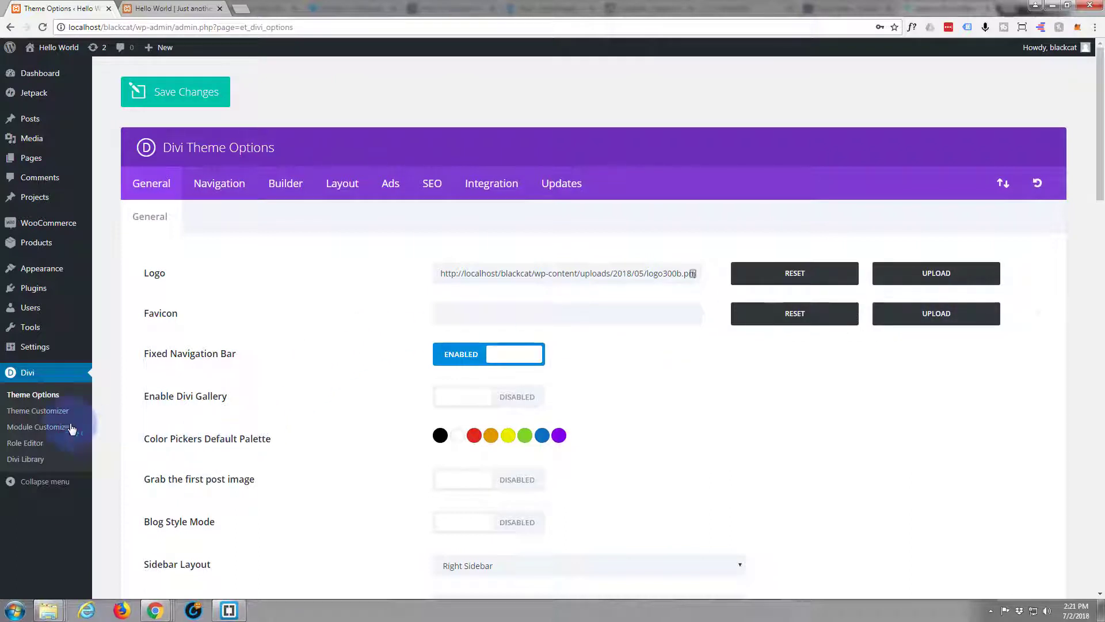
click(35, 412)
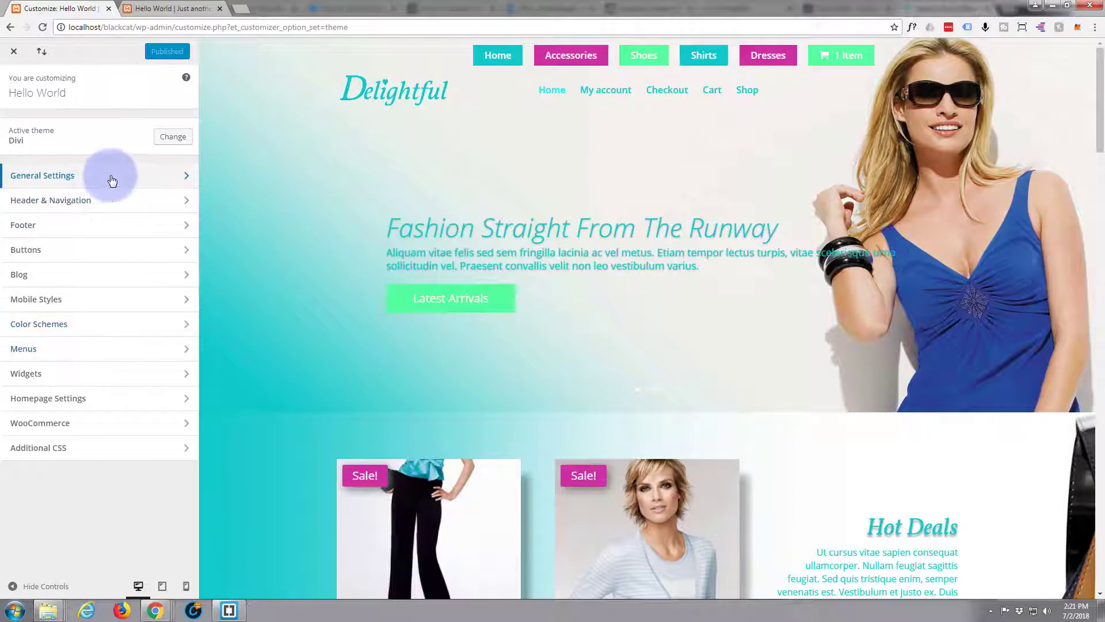
click(141, 176)
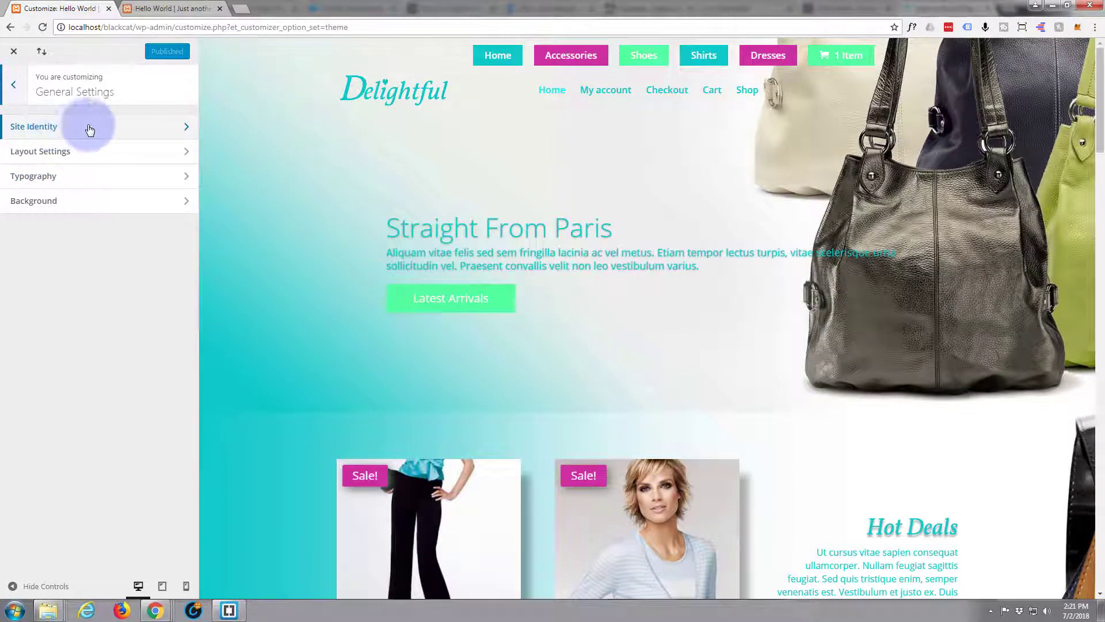
click(111, 127)
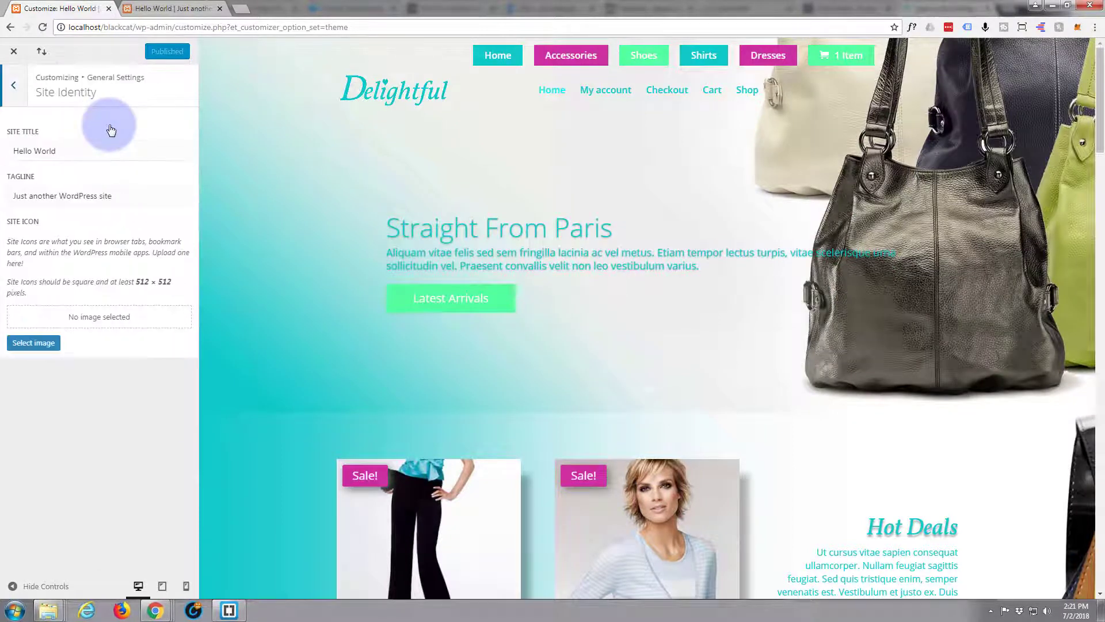
- Replace the site title with "Delightful"
click(33, 146)
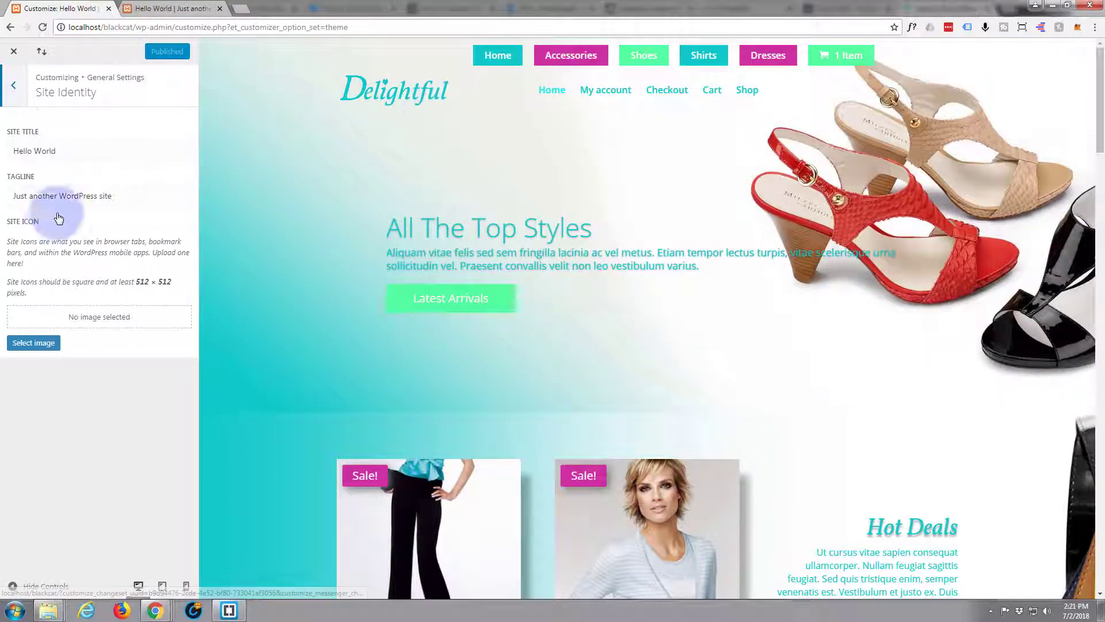
drag(60, 151, 5, 155)
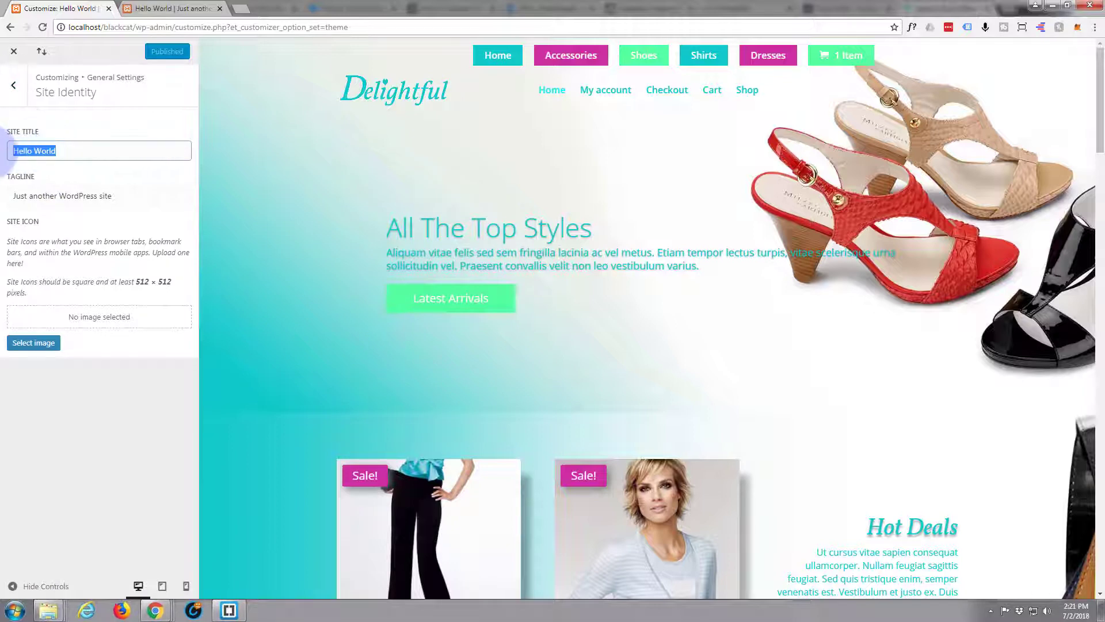
text(Del)
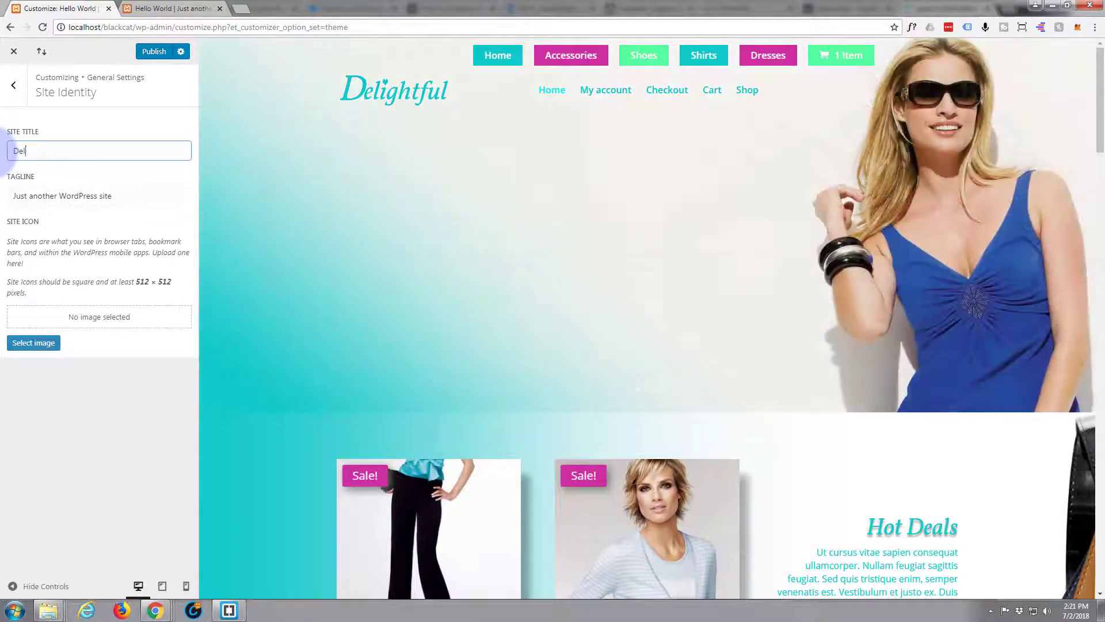
text(ightful)
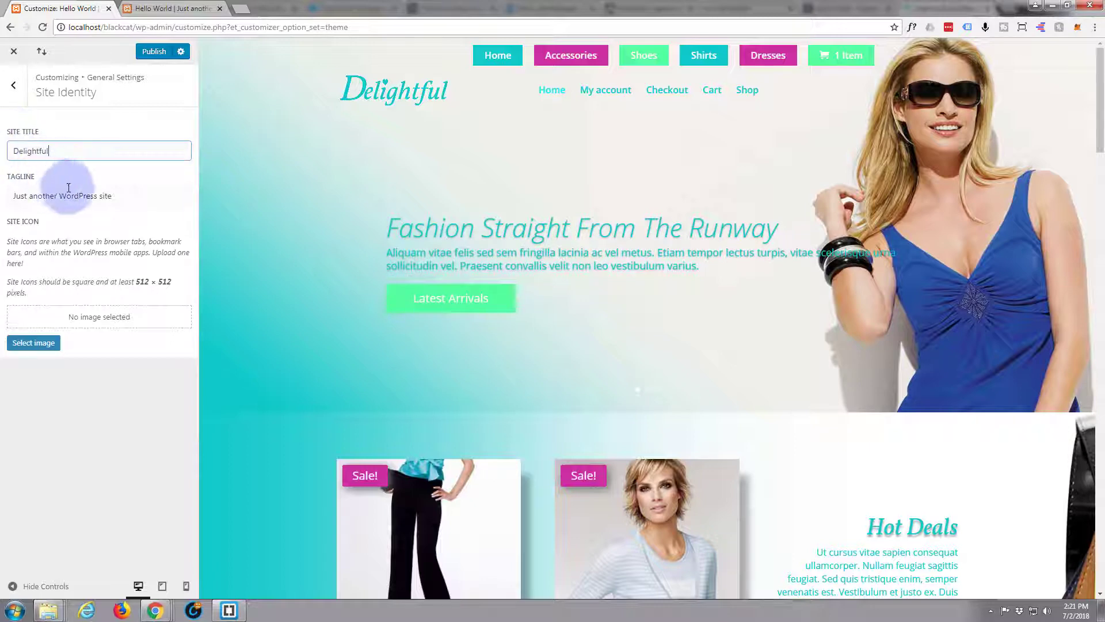
- Replace the site's tagline with "Top fashions from around the globe!"
drag(112, 195, 12, 197)
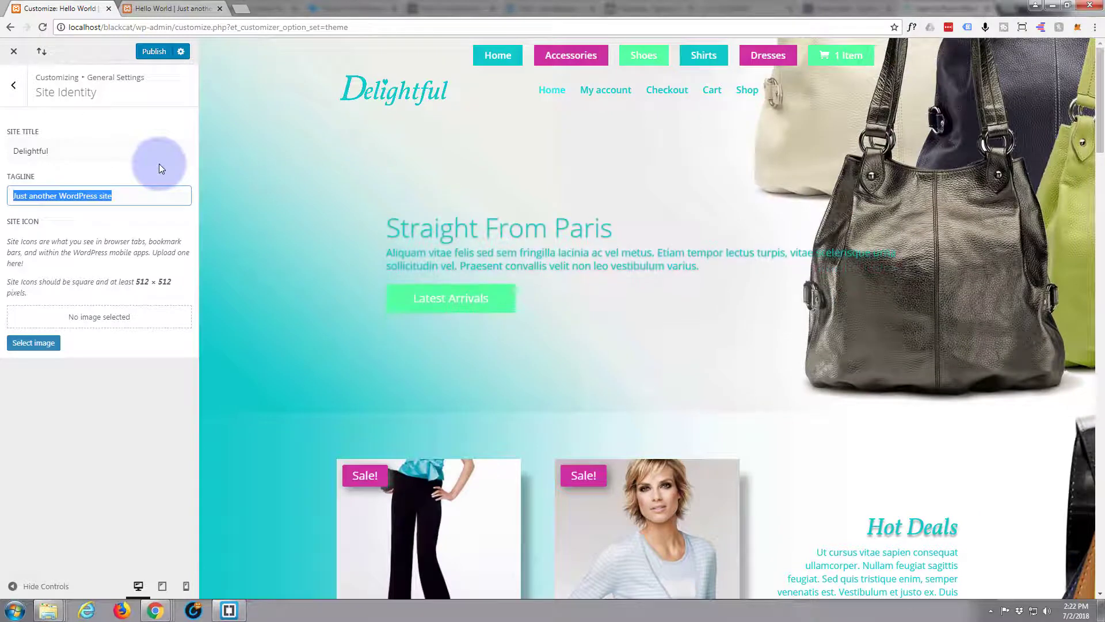
text(T)
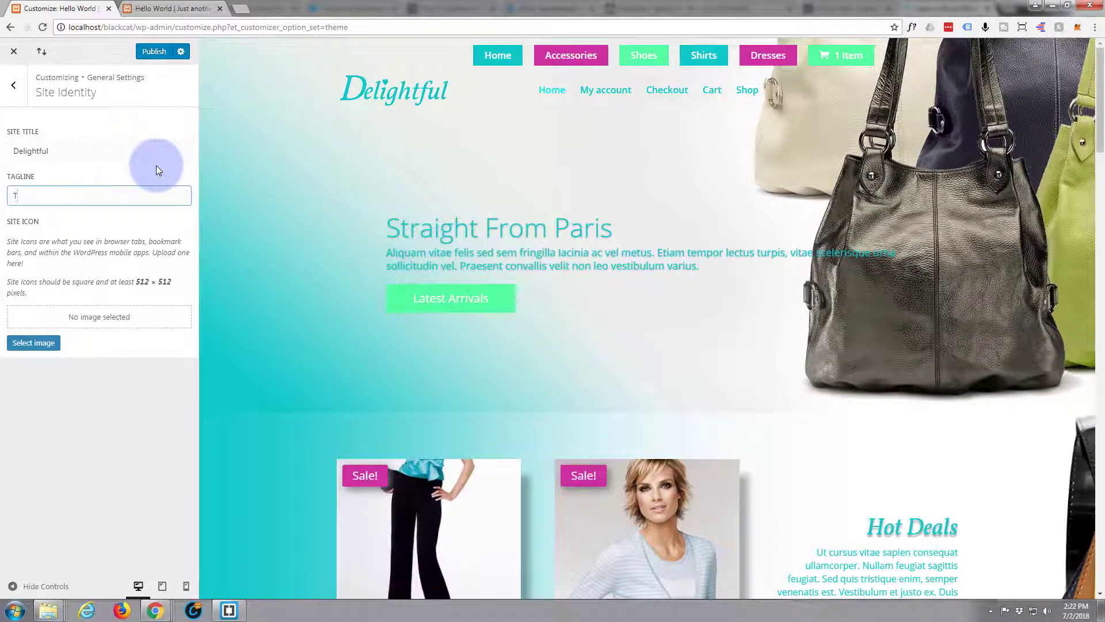
text(op fashions f)
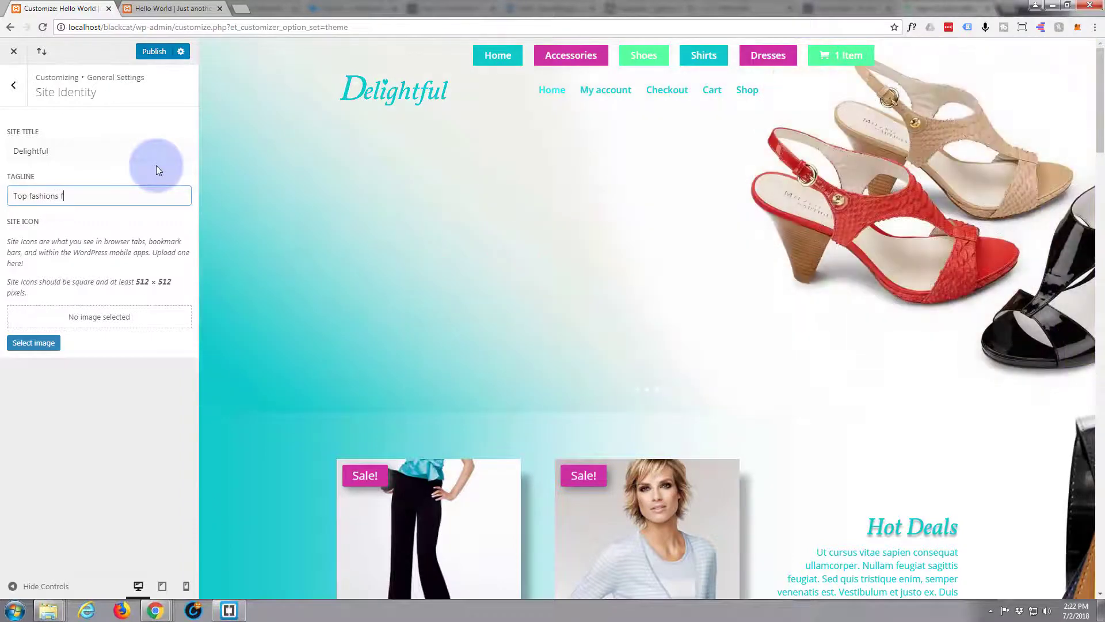
text(rom arou)
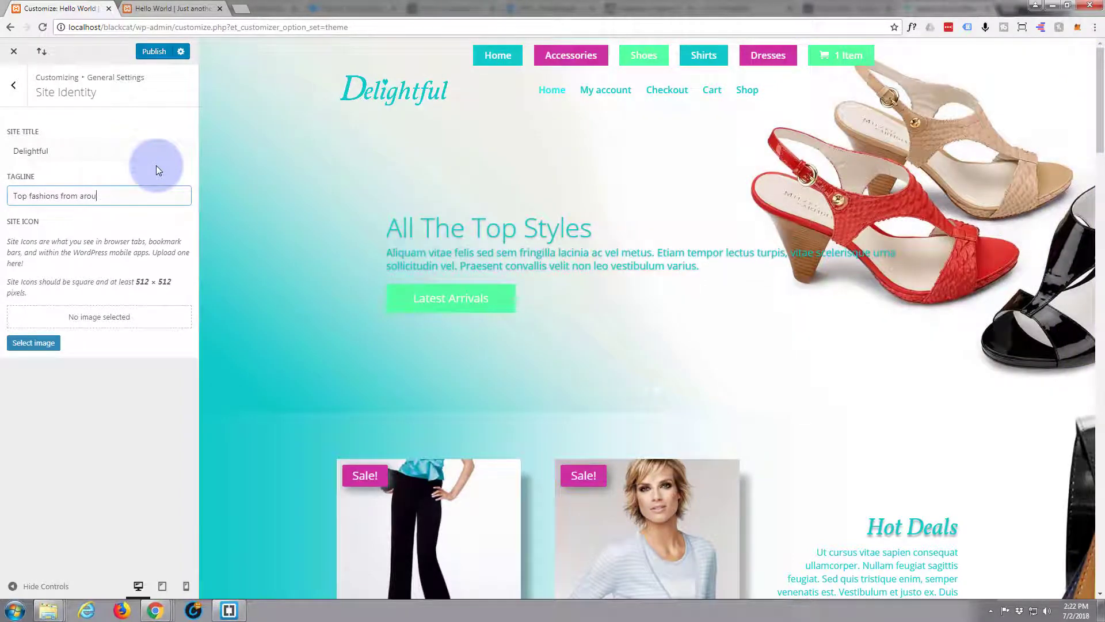
text(nd the globe!)
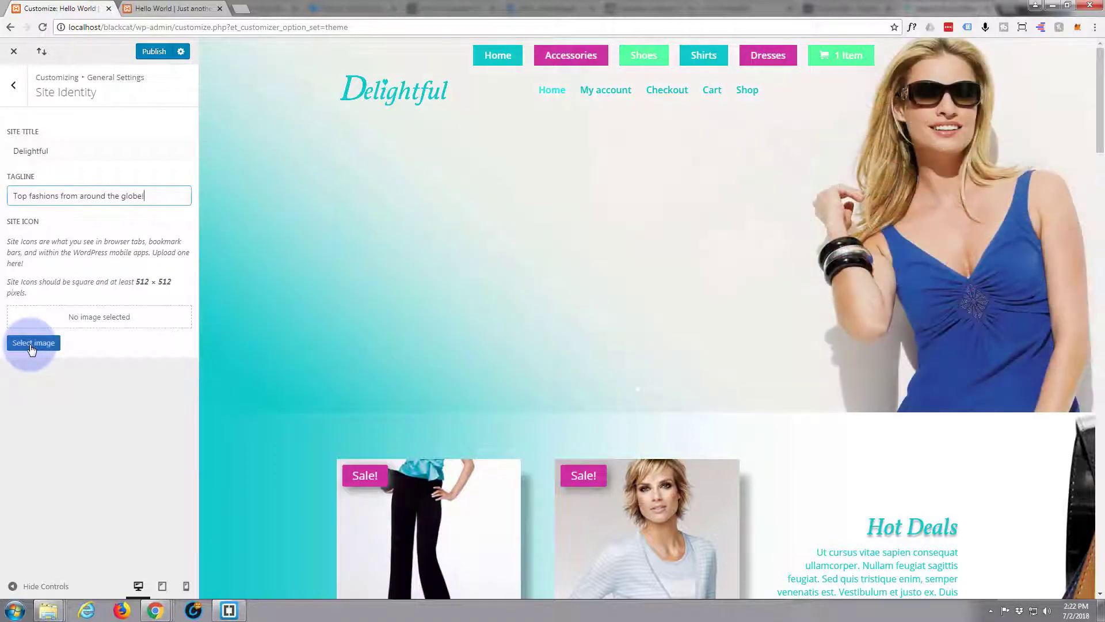
- Upload favicon.jpg to the media library and set it as the site icon
click(32, 345)
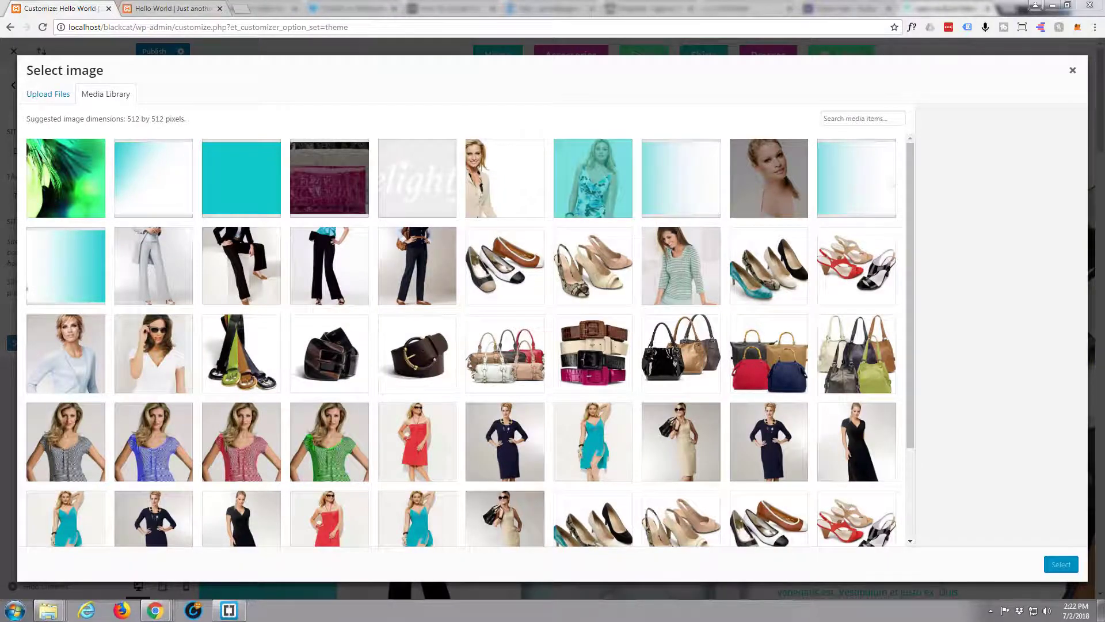
drag(1104, 242, 215, 204)
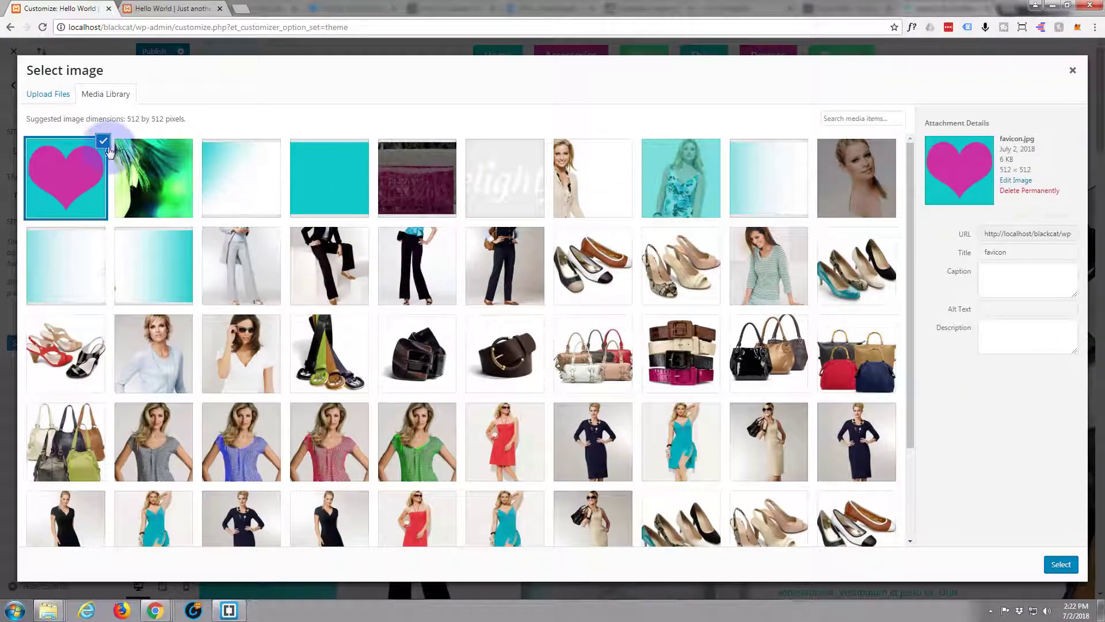
click(1062, 567)
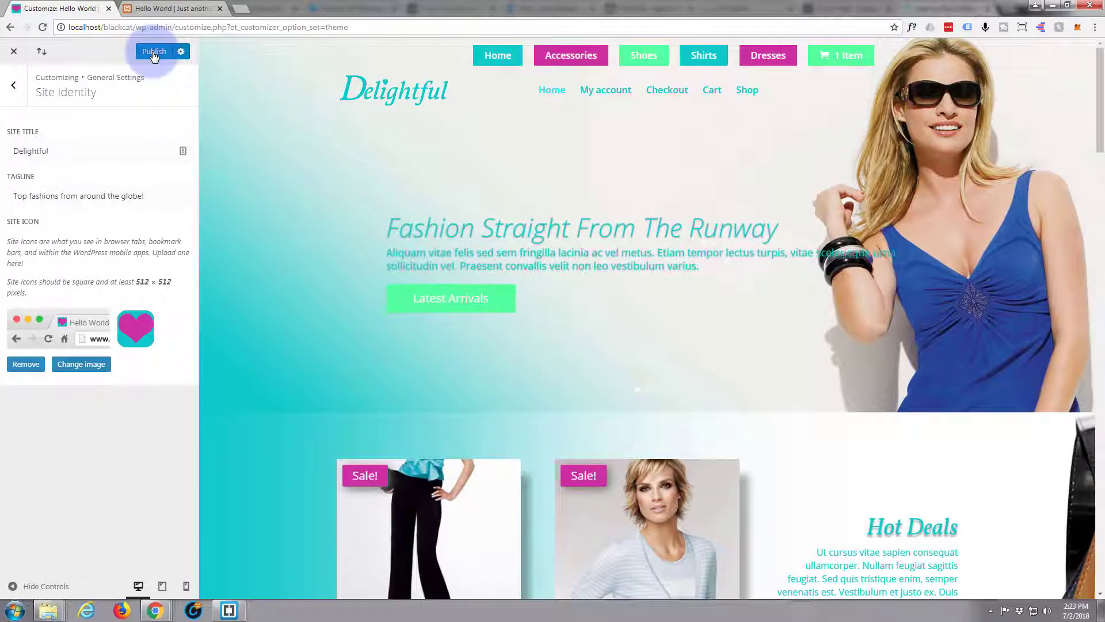
- Publish the site identity changes and reload the live homepage to check its browser title and icon
click(154, 53)
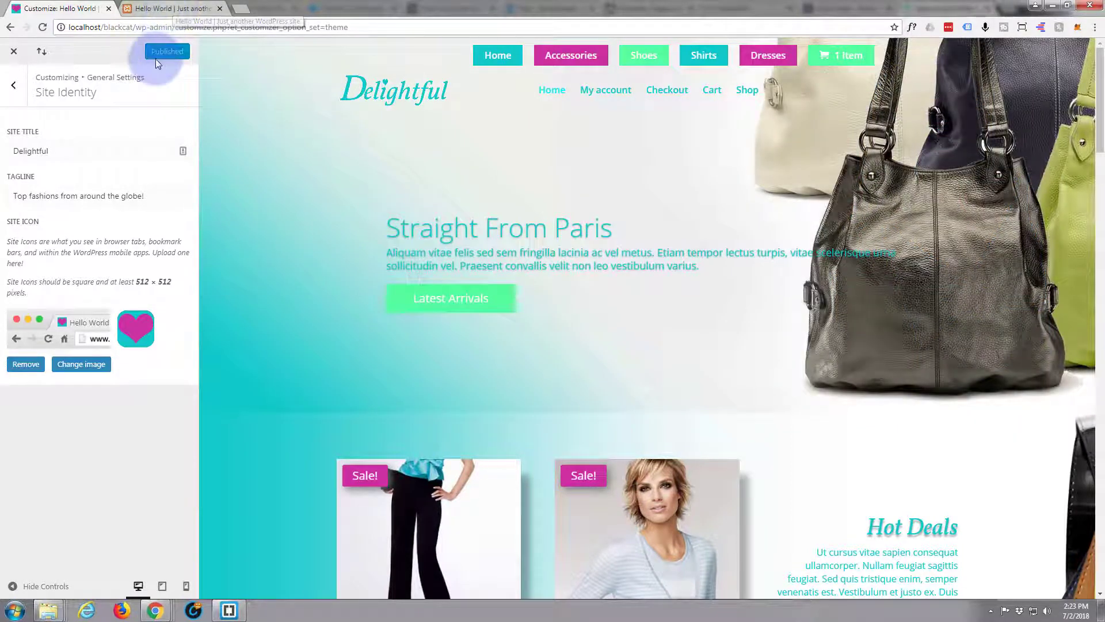
click(154, 8)
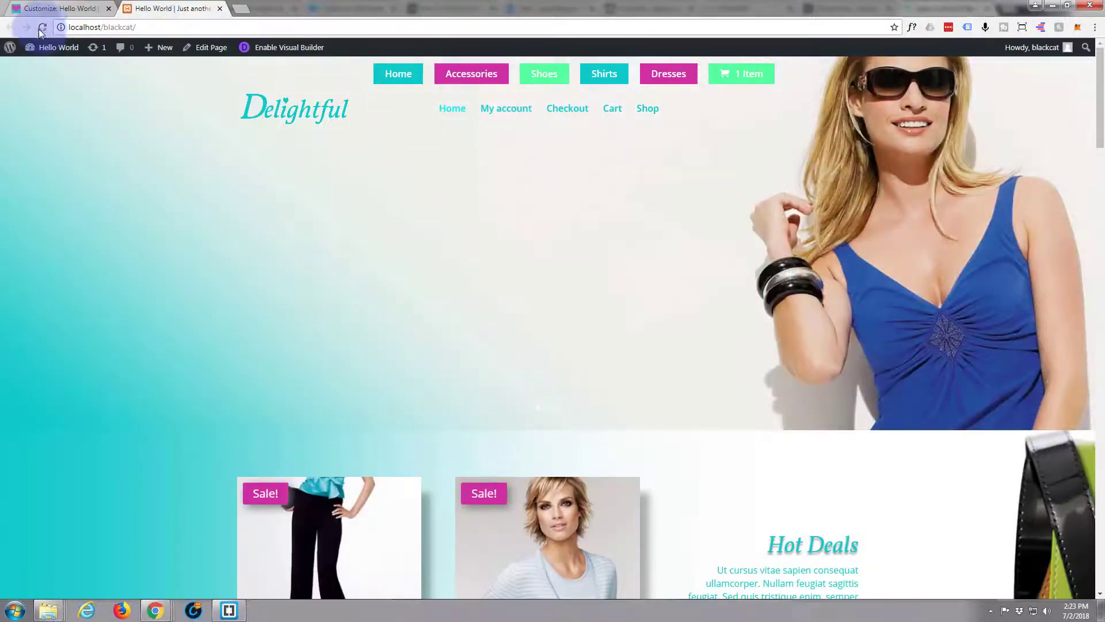
click(43, 28)
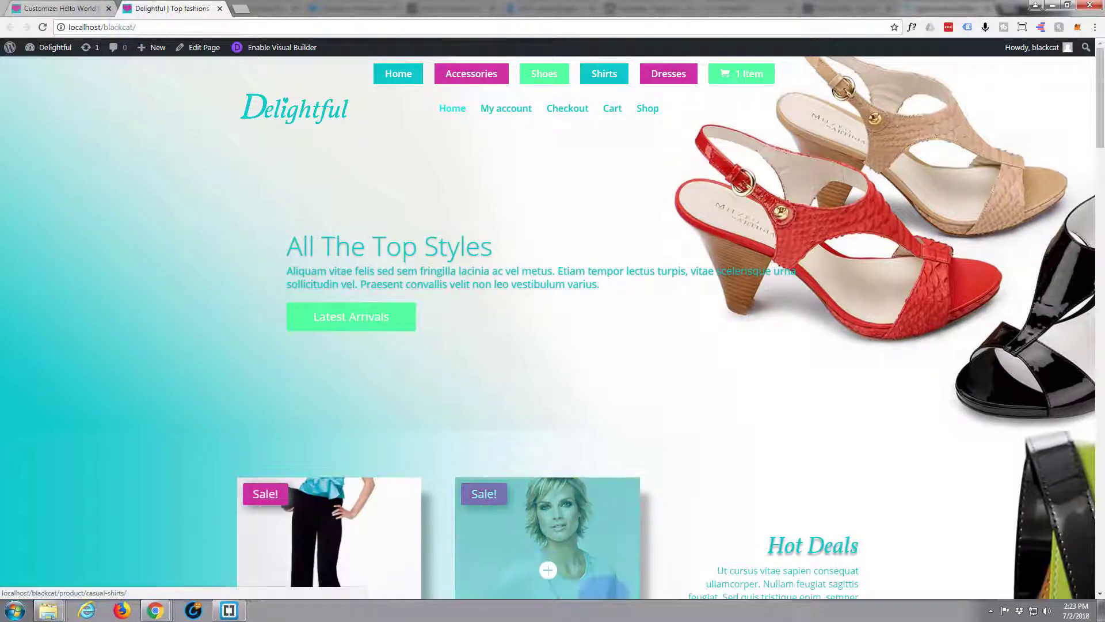
- Switch to Photoshop and scale the heart on the Shape 1 layer down to about 76%
click(410, 607)
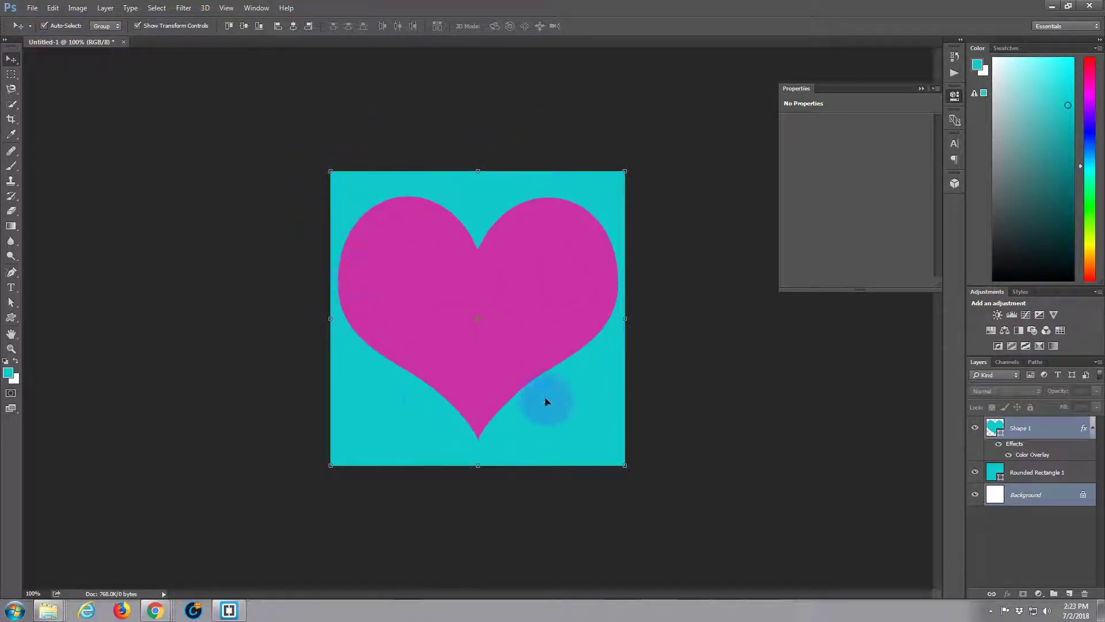
click(999, 428)
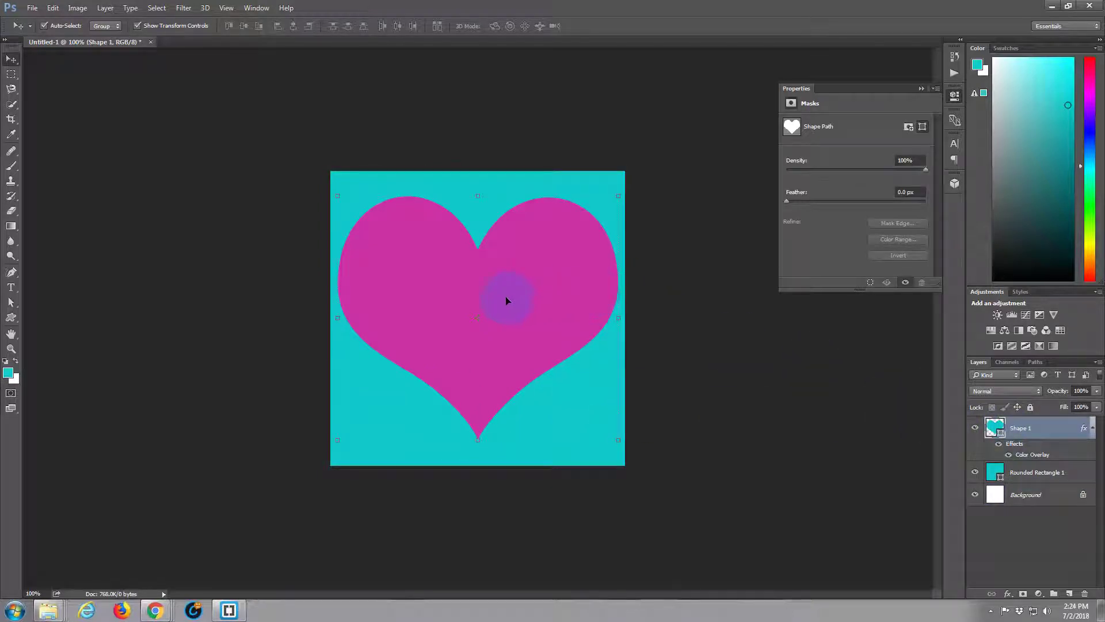
key(ctrl+t)
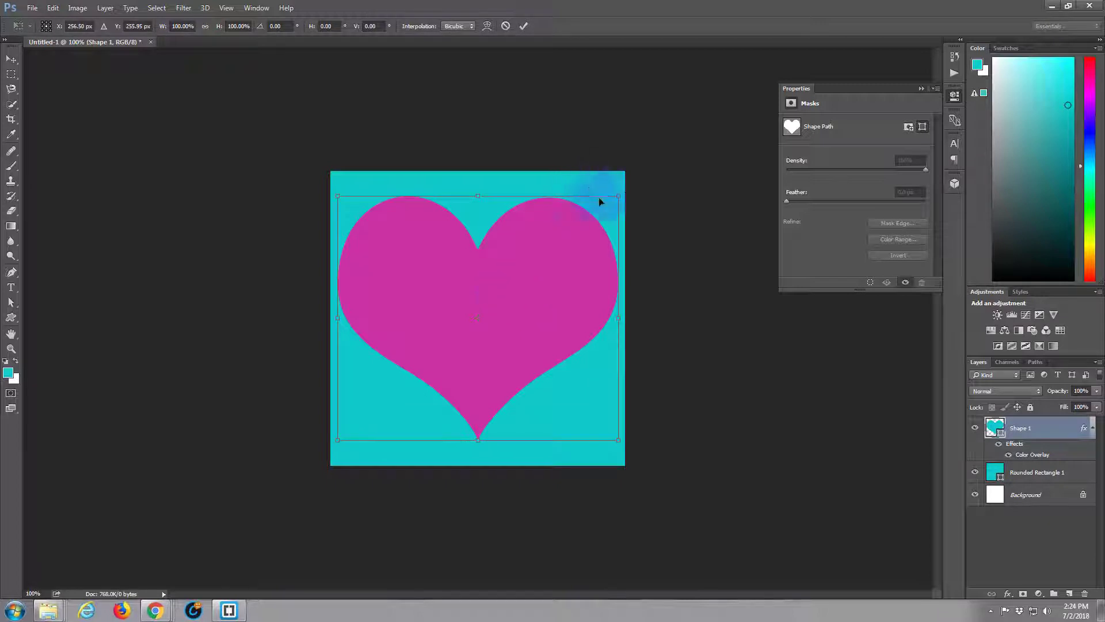
drag(618, 196, 540, 239)
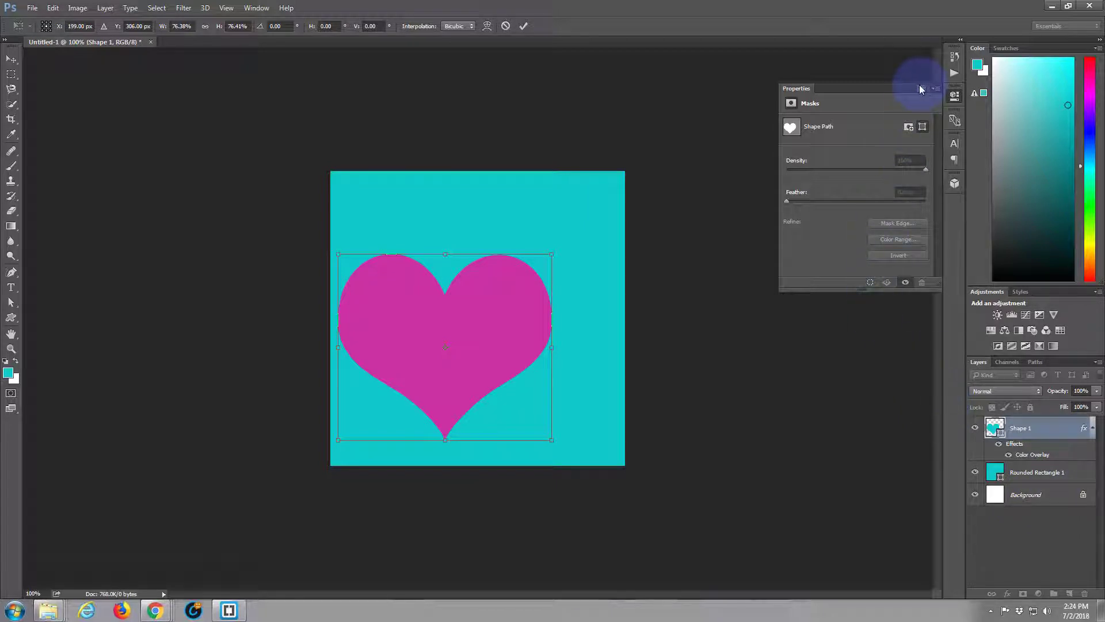
key(Return)
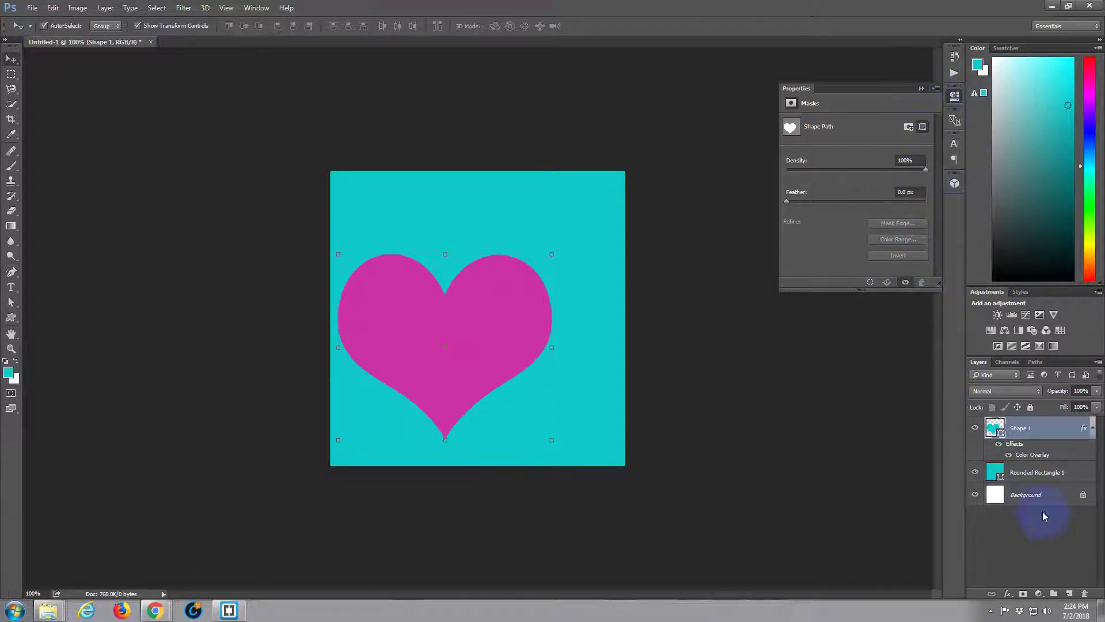
- Align the heart shape's horizontal and vertical centers with the Background layer
shift+click(1027, 494)
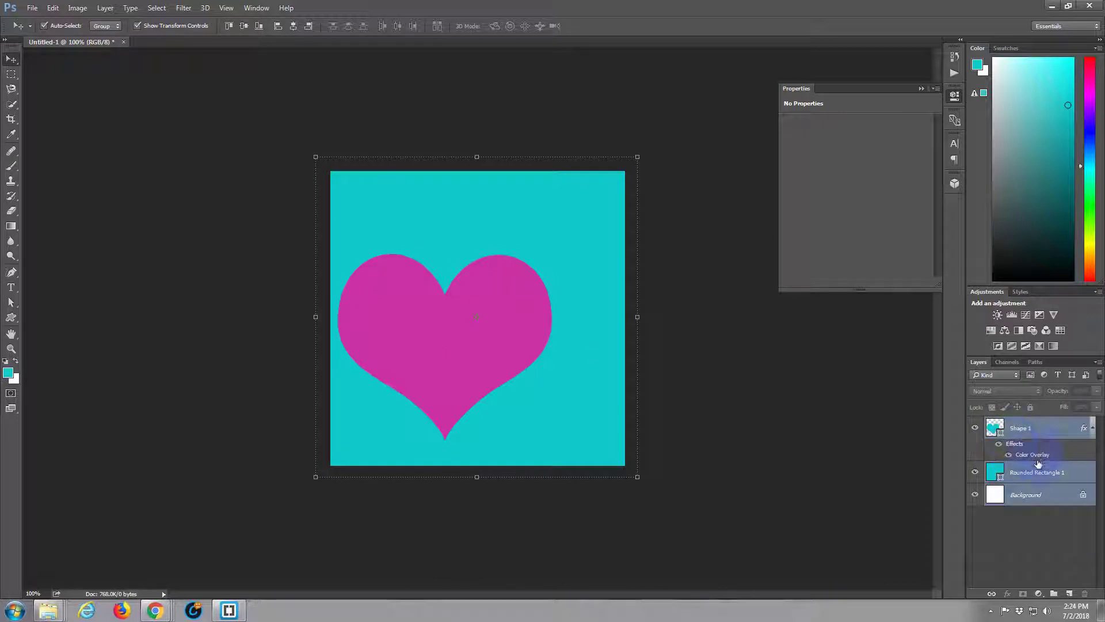
click(1028, 495)
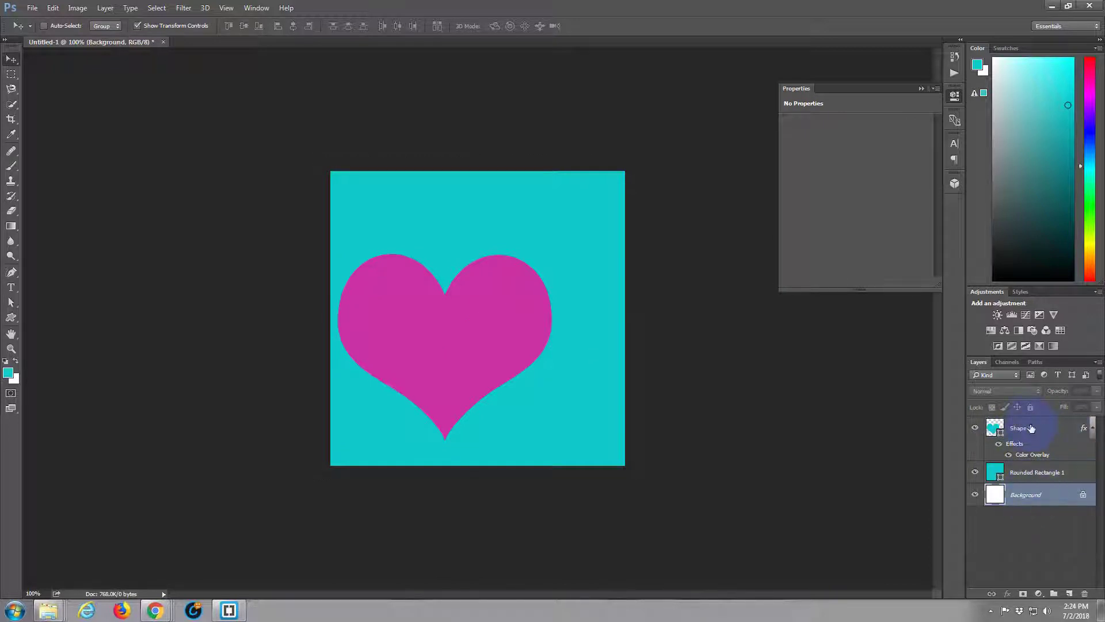
ctrl+click(1030, 428)
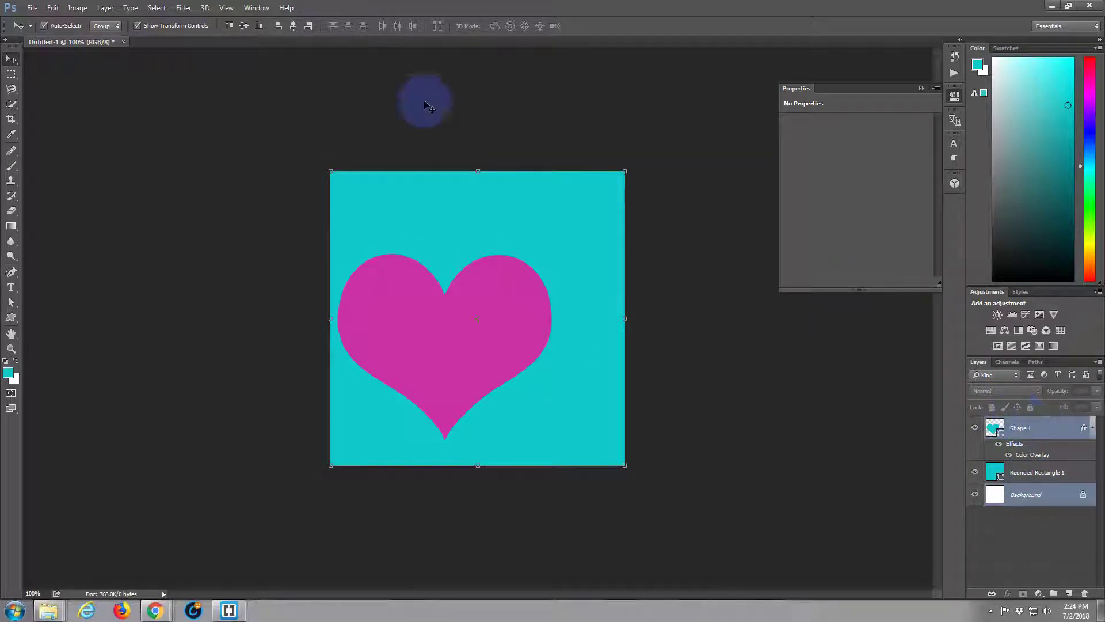
click(283, 26)
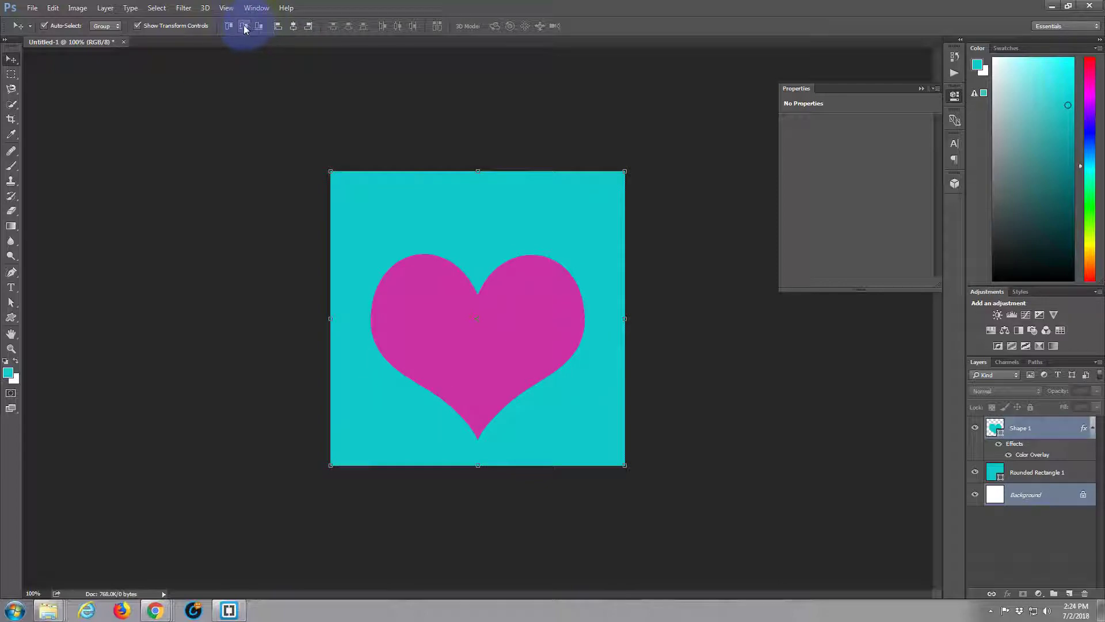
click(243, 25)
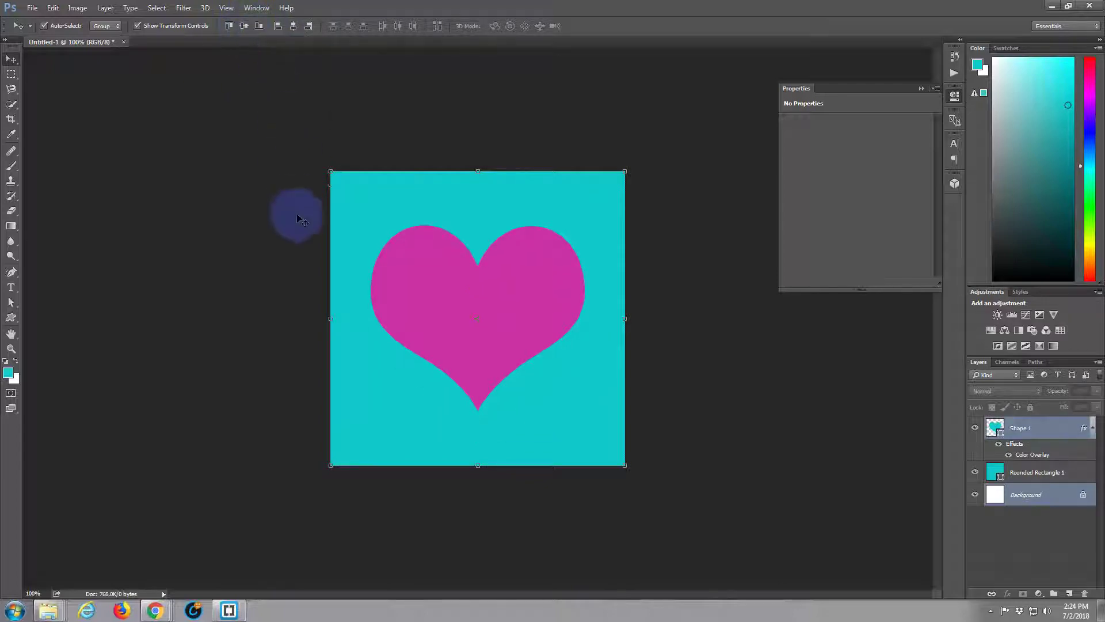
- Export the icon for web as a medium-quality JPEG named fav2 in the 1 Divi Ecom folder
key(ctrl+alt+shift+s)
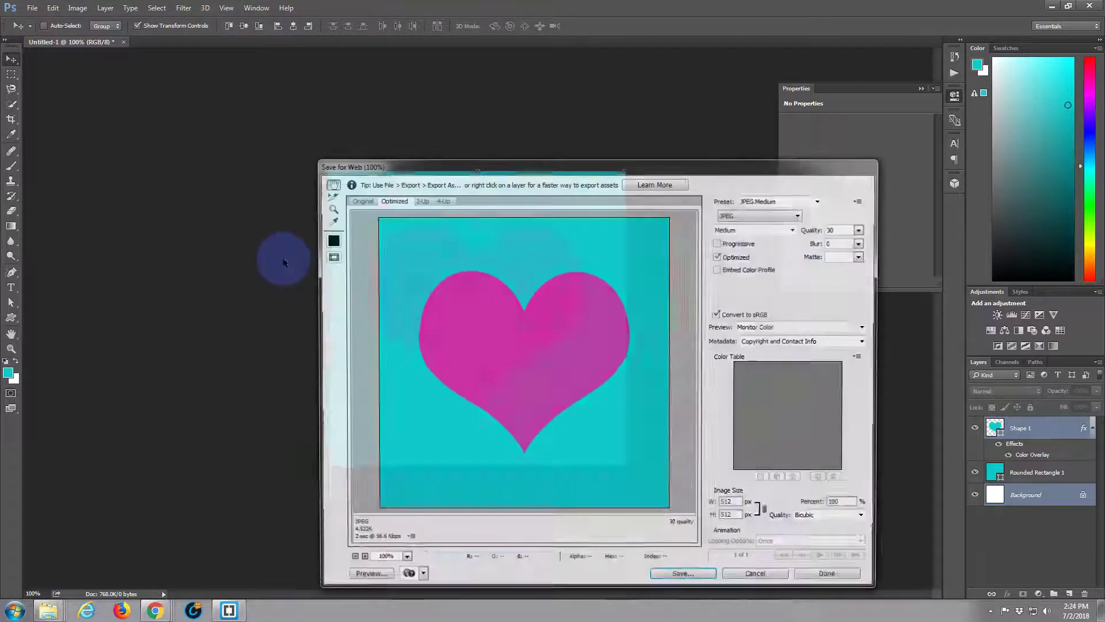
click(680, 579)
text(f)
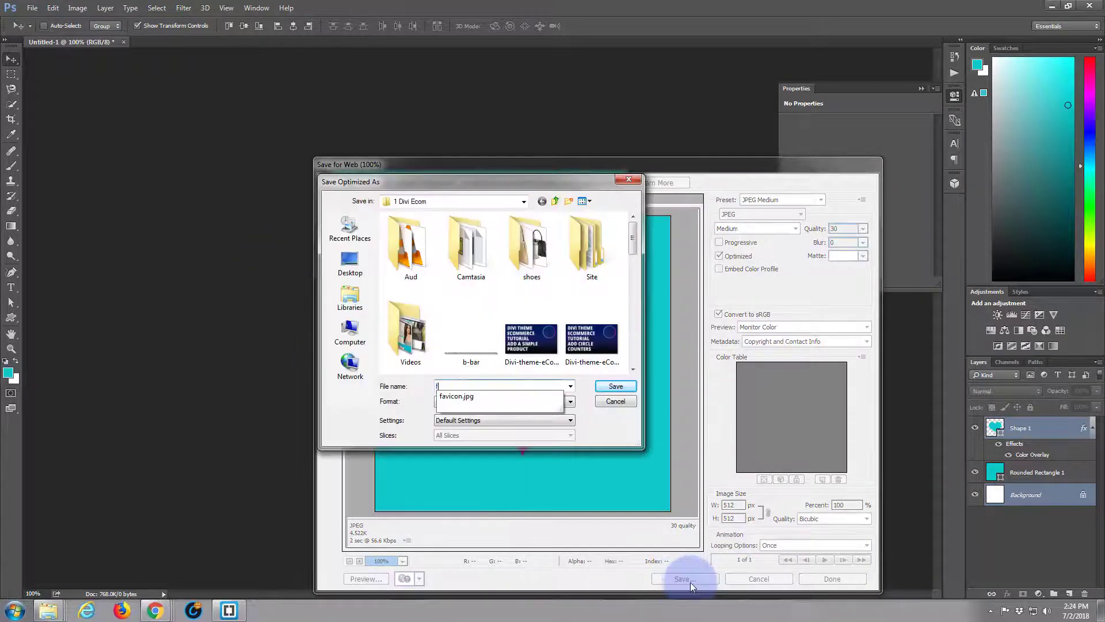
text(av2)
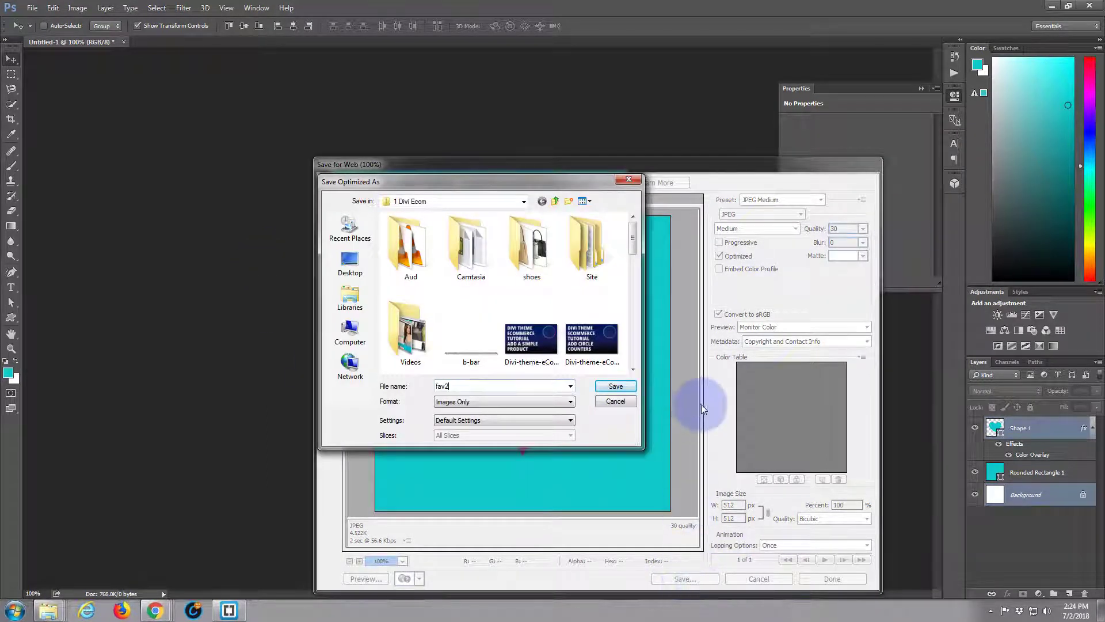
click(615, 386)
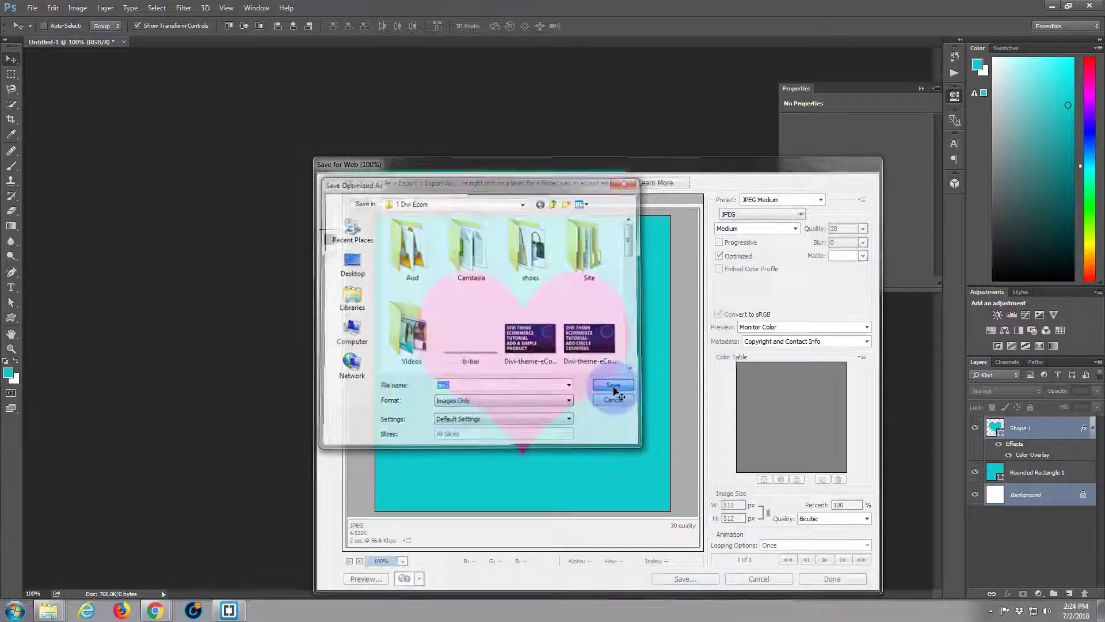
- Return to the WordPress Customizer in the browser, upload fav2.jpg and select it as the new site icon
click(1053, 7)
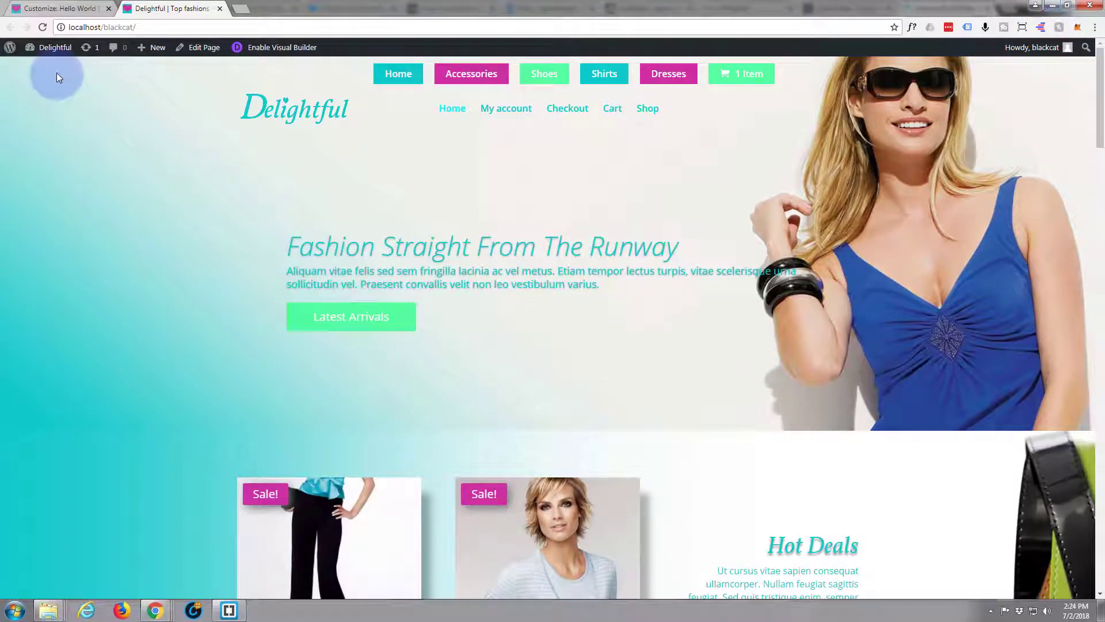
click(77, 11)
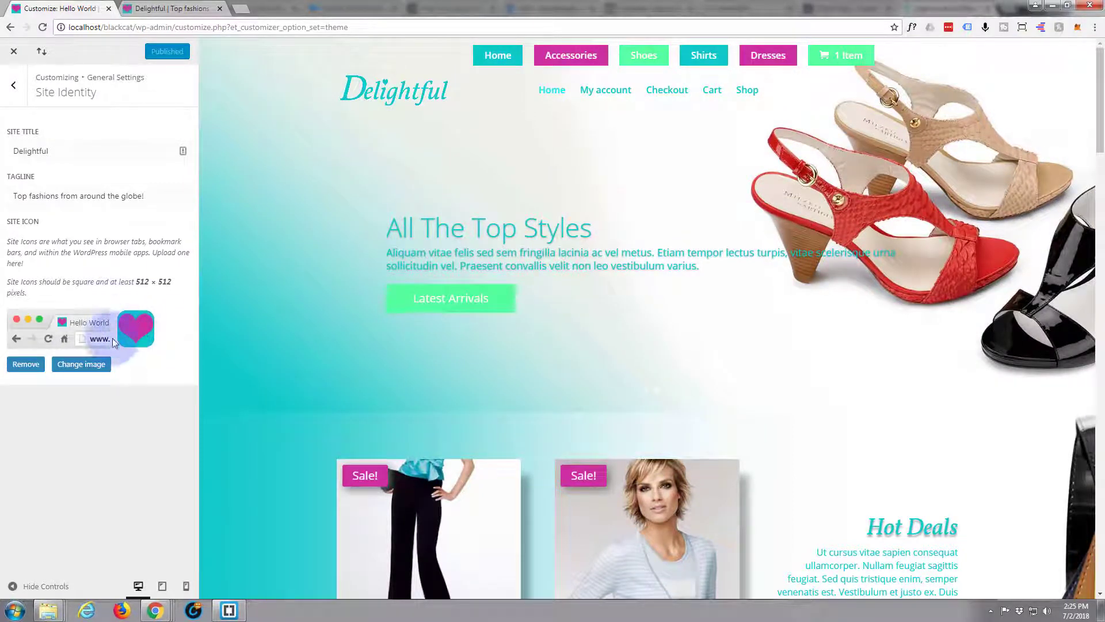
click(91, 370)
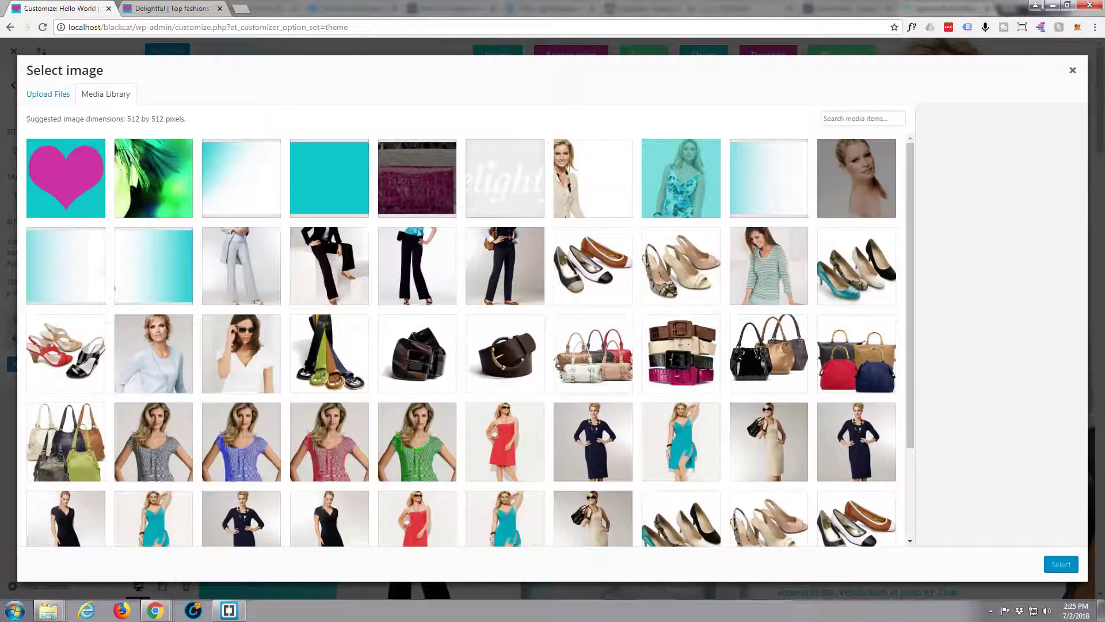
drag(477, 207, 419, 205)
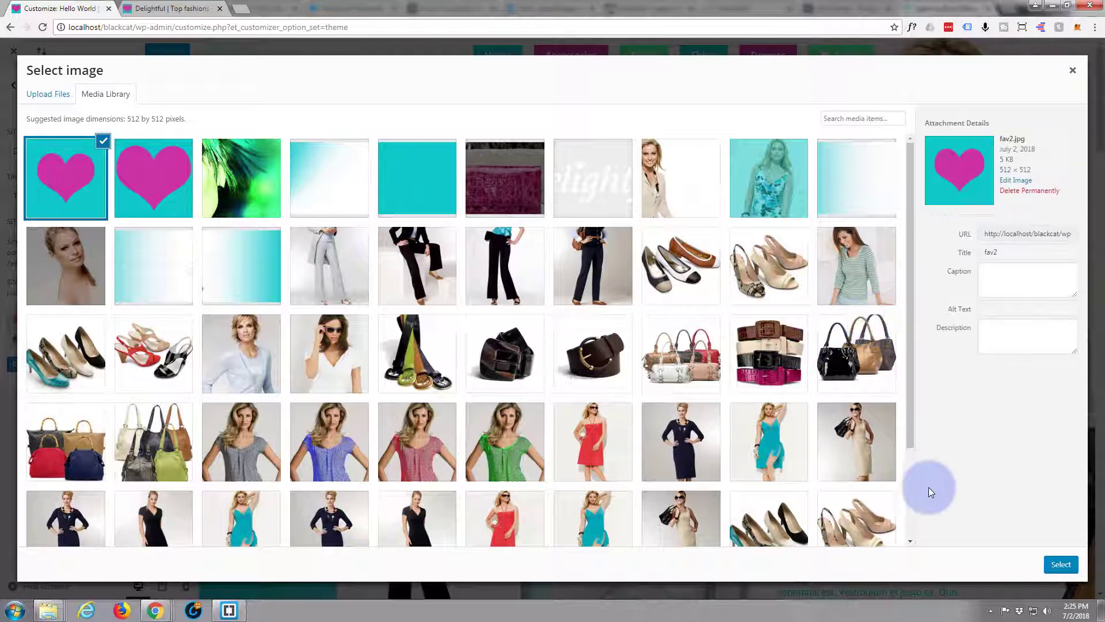
click(1061, 565)
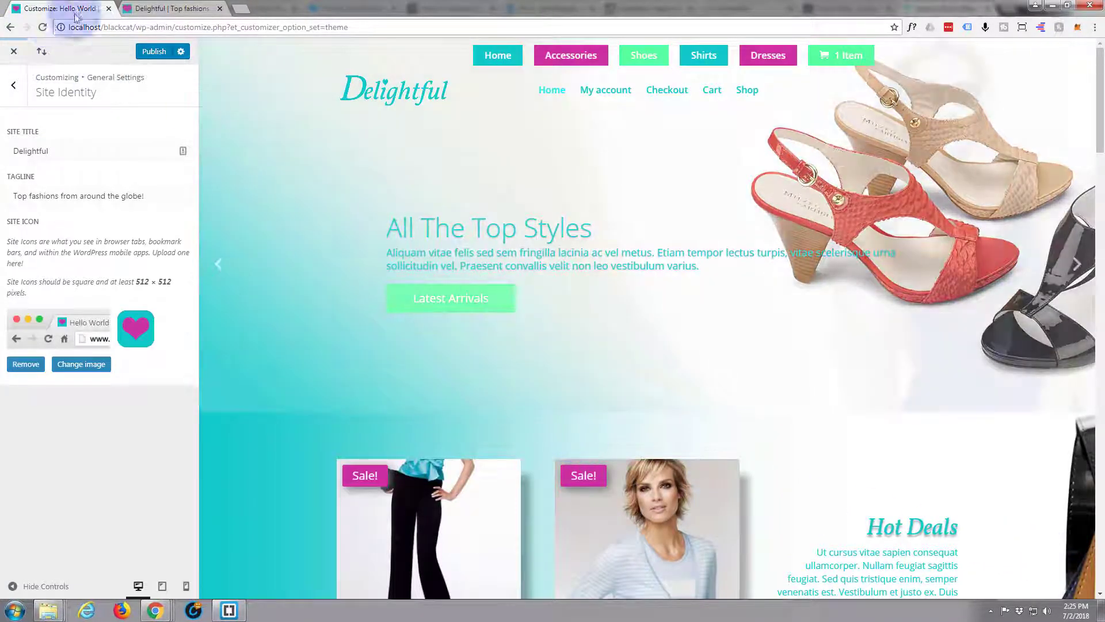
- Publish the changed site icon and reload the live homepage to check the browser icon with the smaller heart
click(152, 53)
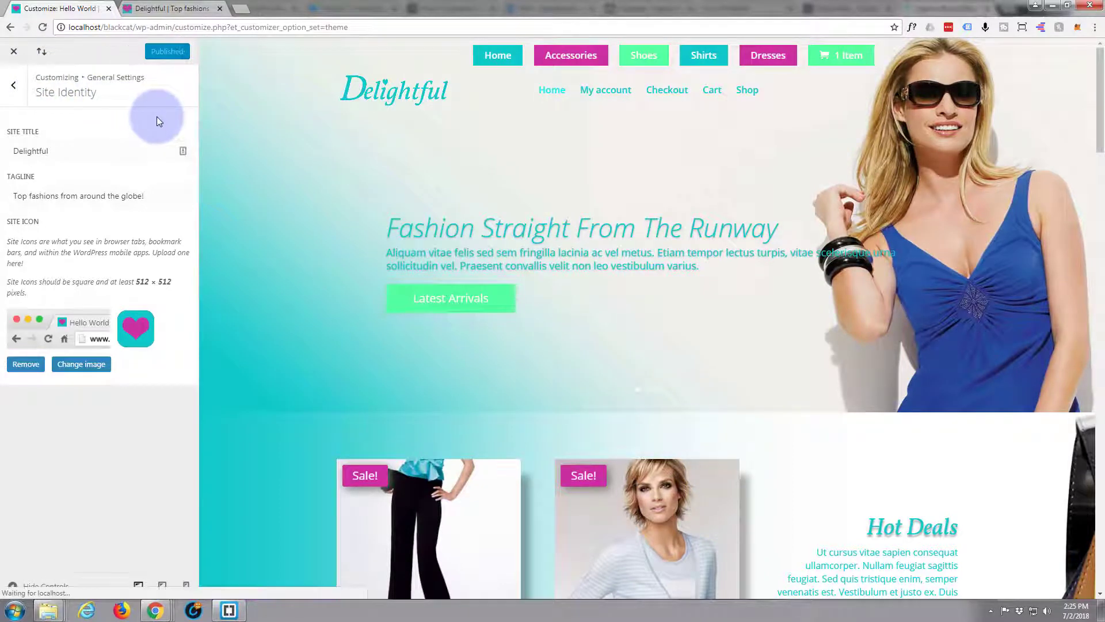
click(176, 9)
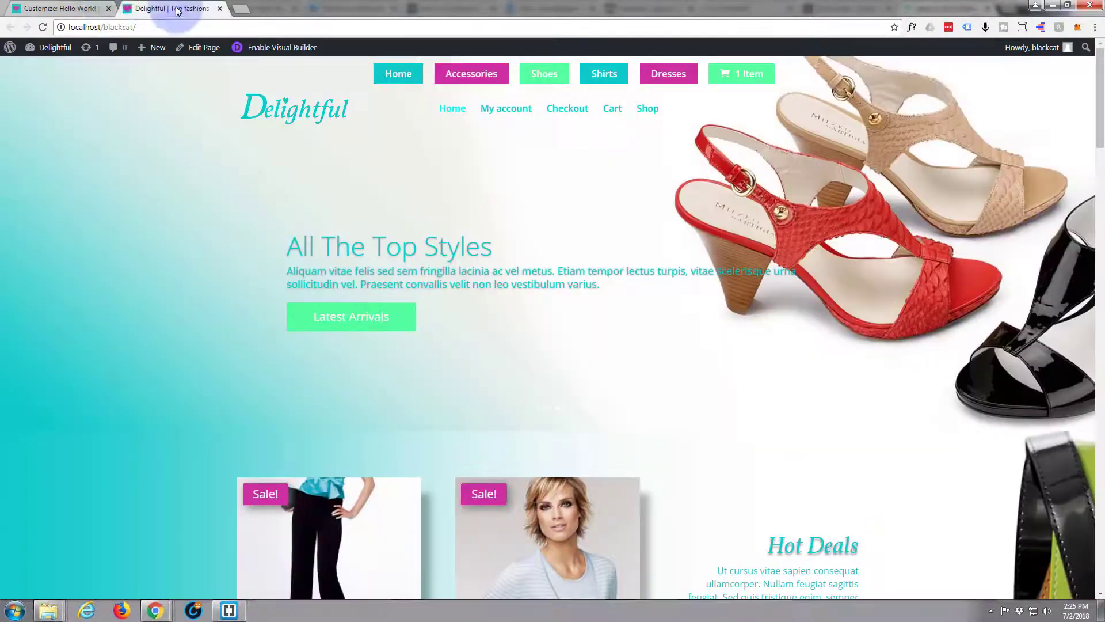
click(42, 27)
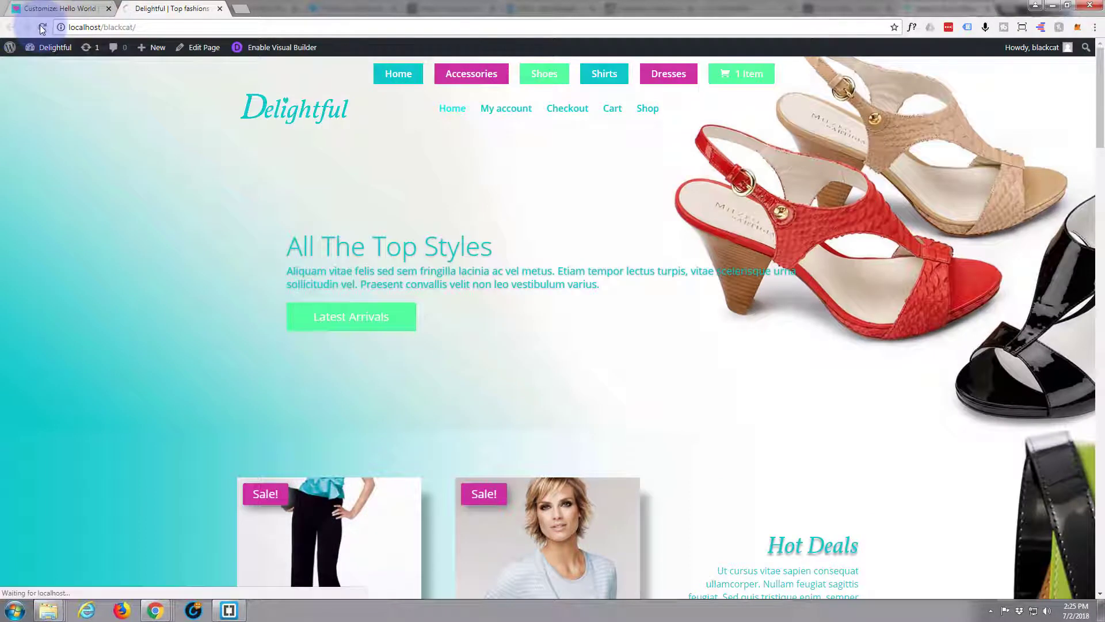